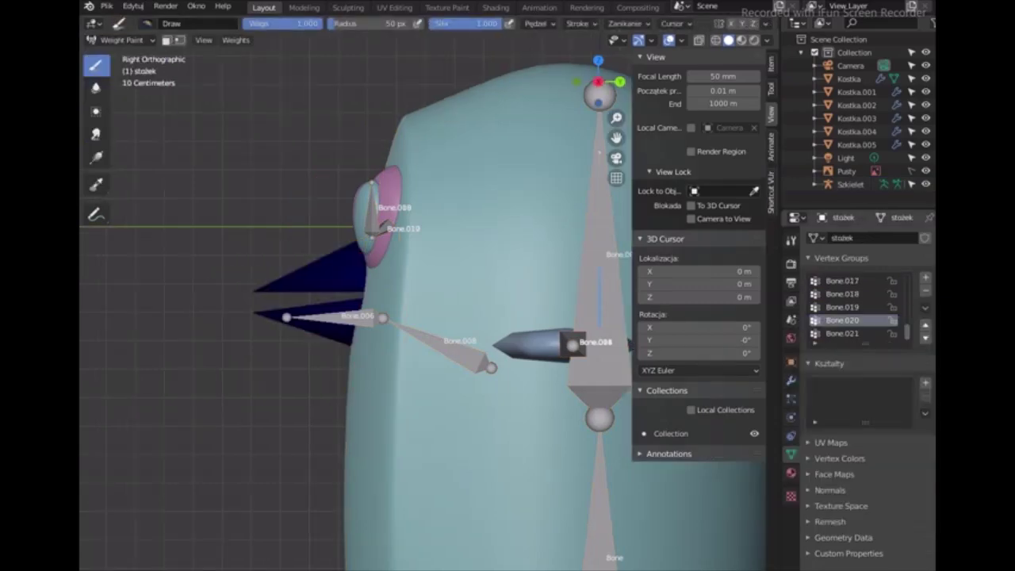
Display the Bone.006 vertex group weights on the penguin's Cube body
ctrl+click(300, 321)
scroll(271, 339, up, 2)
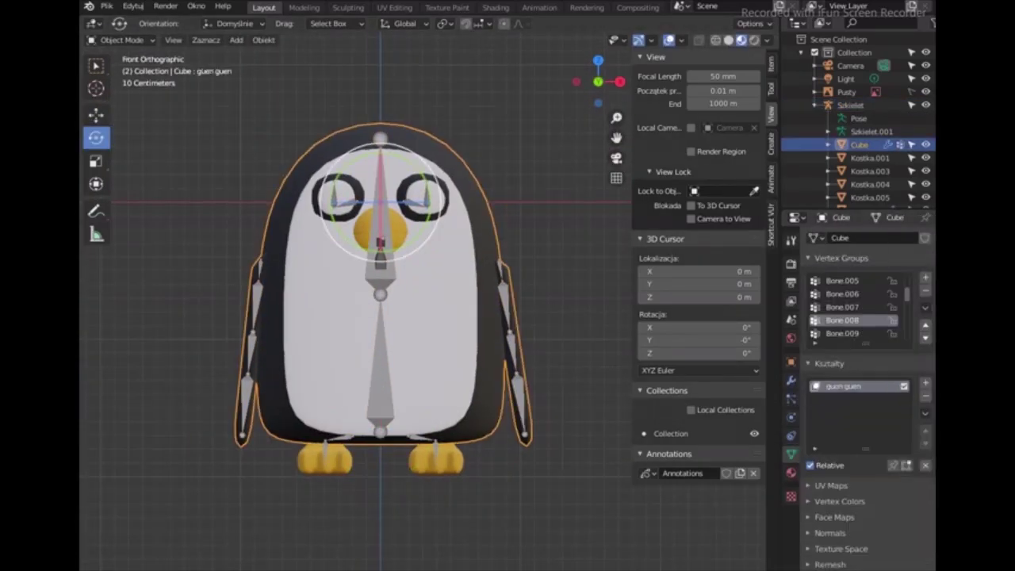
Set the guen guen.001 shape key's Relative To key to guen guen
click(924, 413)
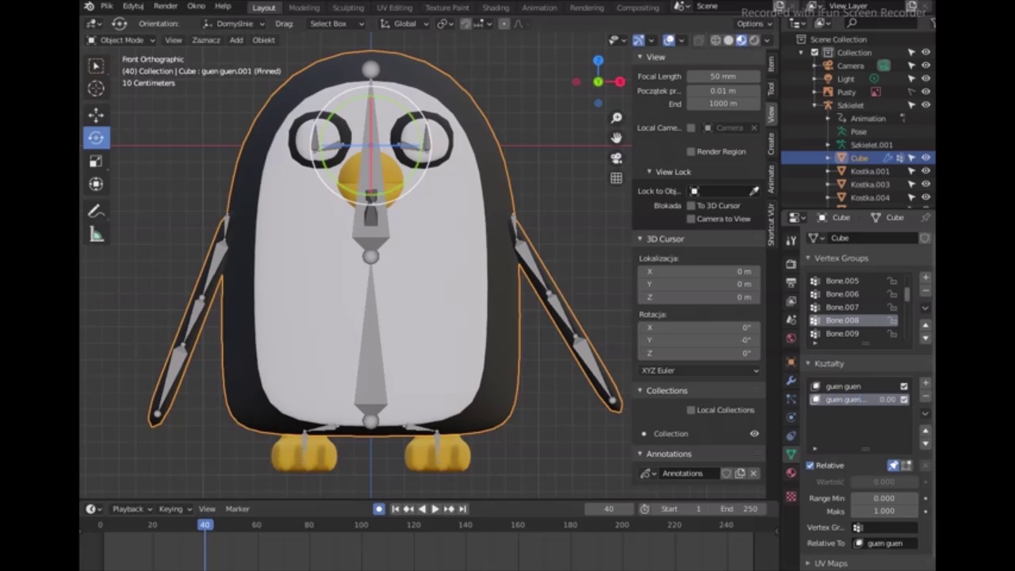
scroll(864, 397, down, 2)
click(884, 480)
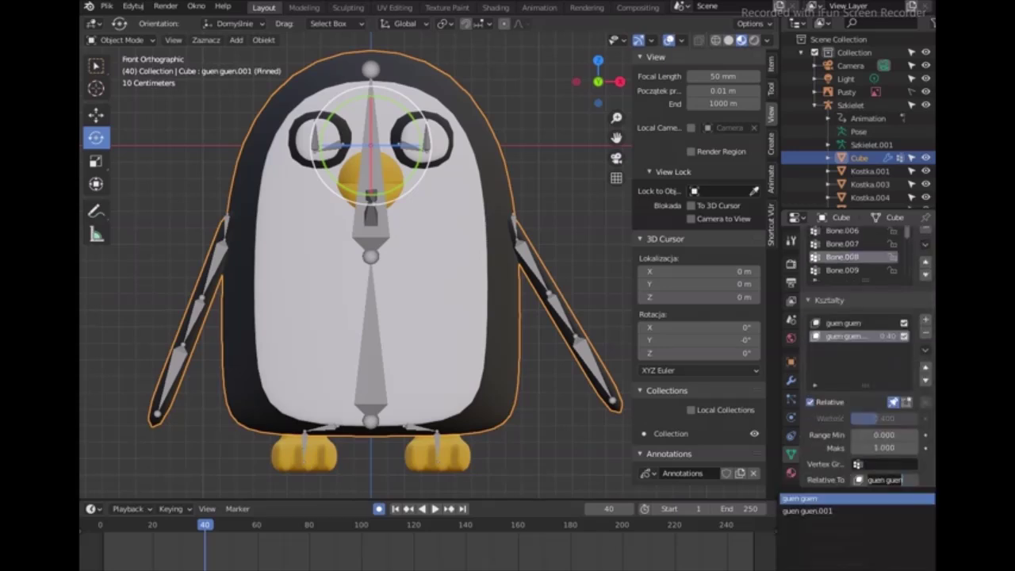